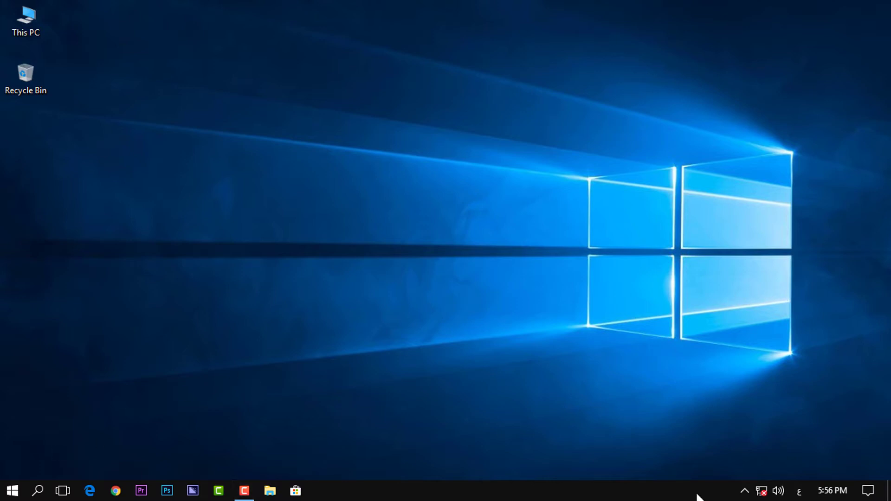
- Open Windows Settings and search for services to bring up the local Services console
click(870, 491)
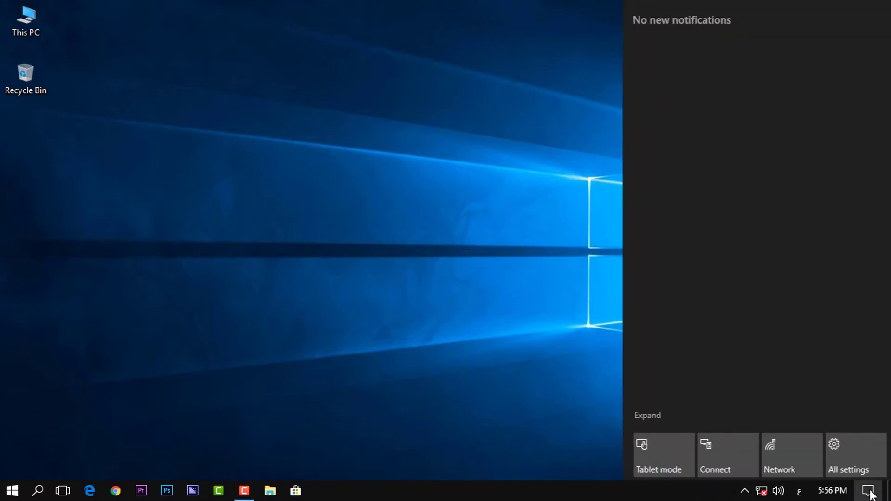
click(850, 459)
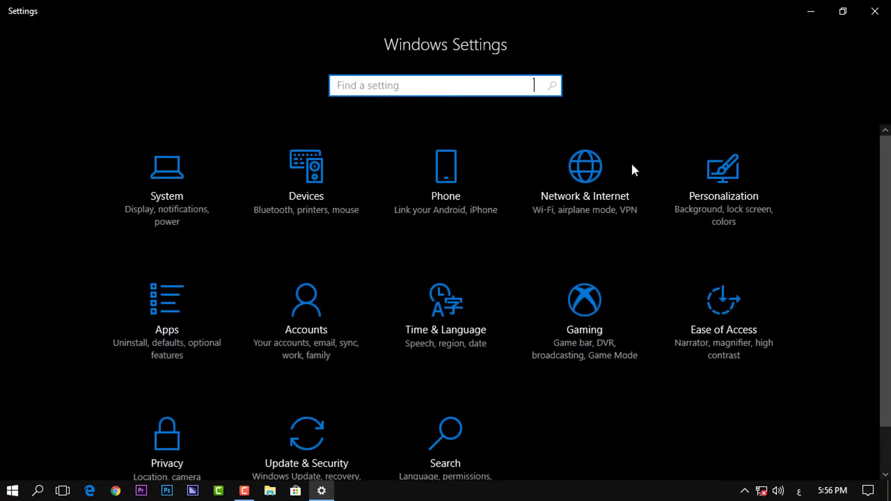
text(se)
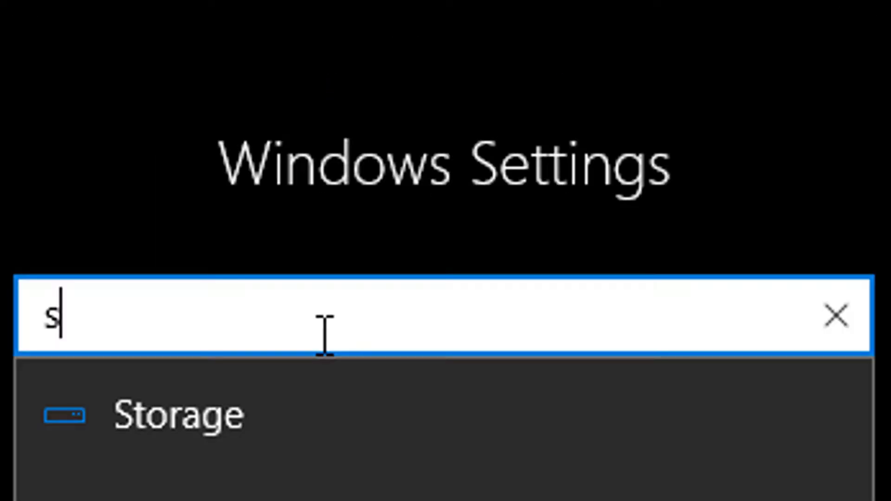
text(r)
key(BackSpace)
text(er)
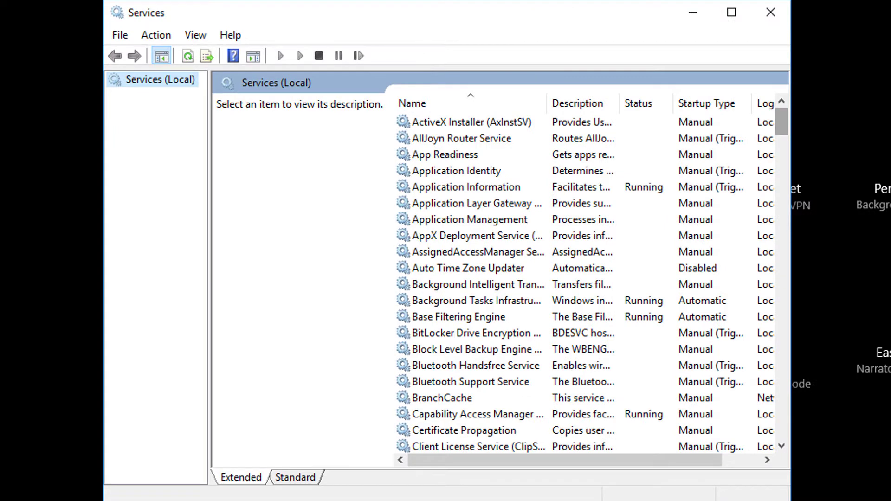
- Find the Windows Update service in the local services list and open its properties
scroll(589, 283, down, 7)
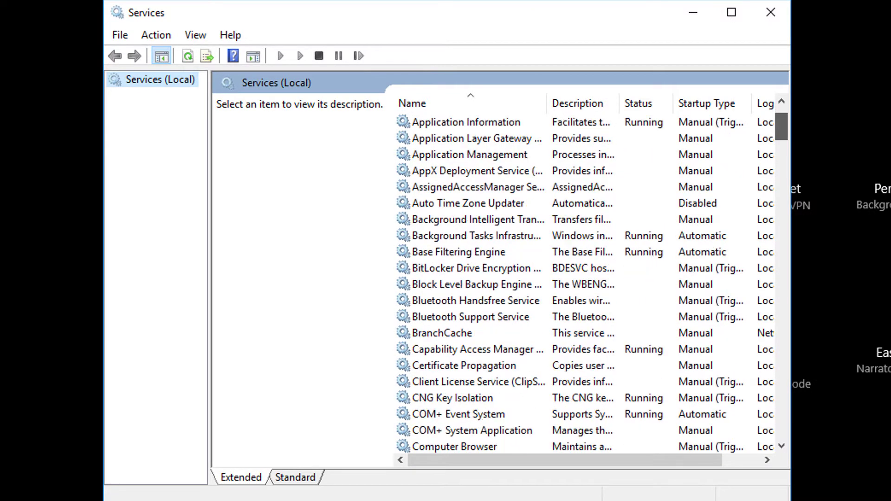
scroll(590, 283, down, 8)
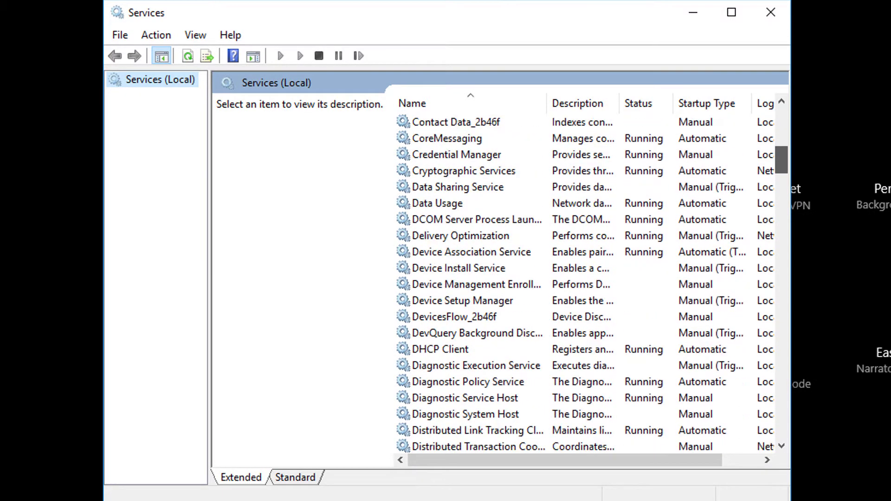
scroll(590, 283, down, 11)
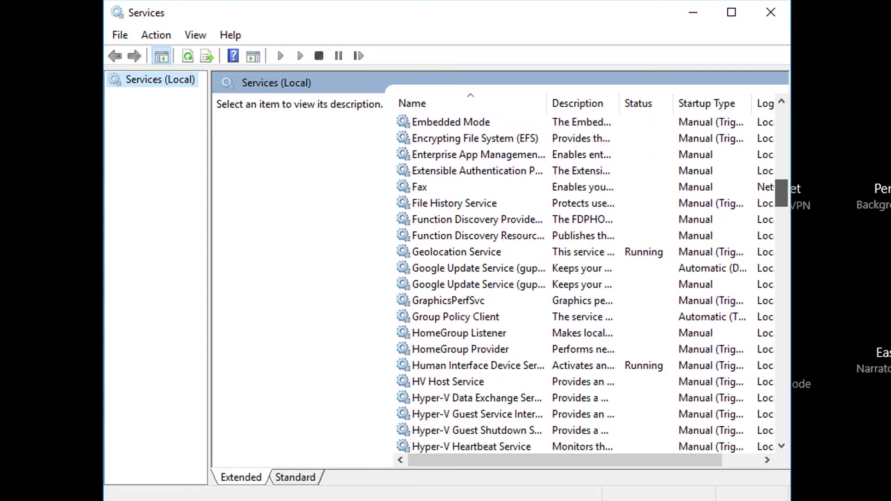
scroll(590, 283, down, 20)
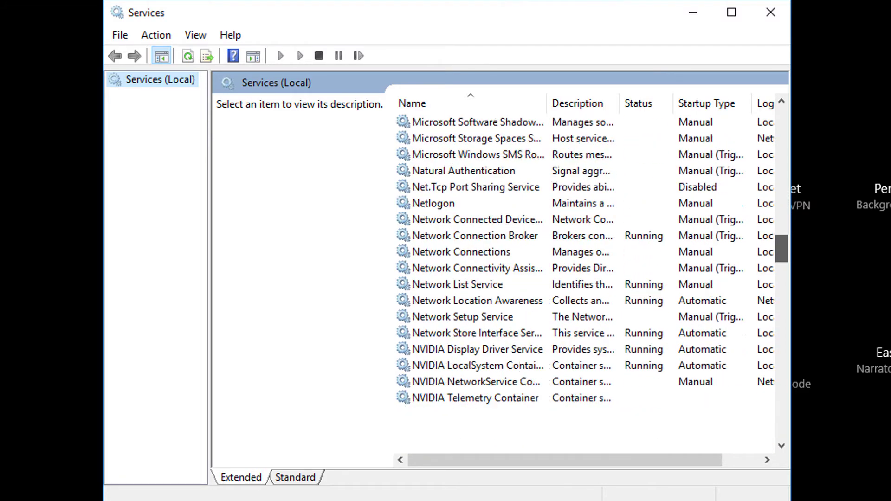
scroll(589, 283, down, 10)
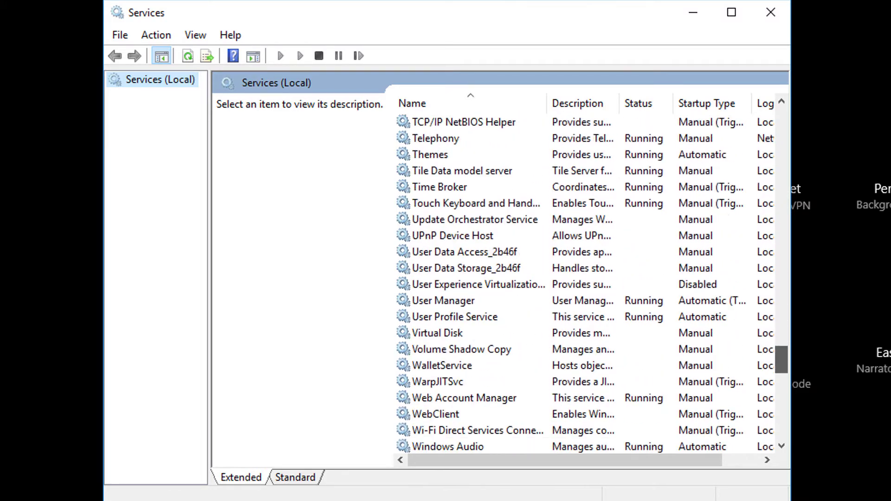
scroll(590, 283, down, 5)
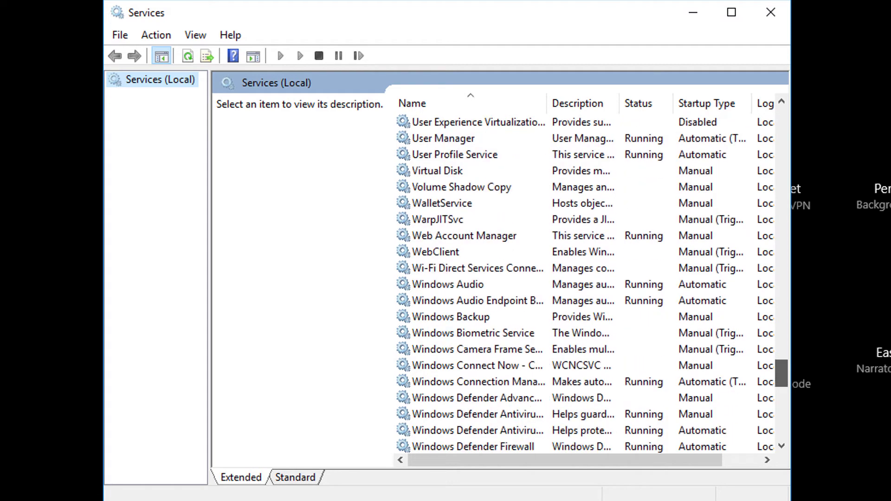
scroll(590, 283, down, 2)
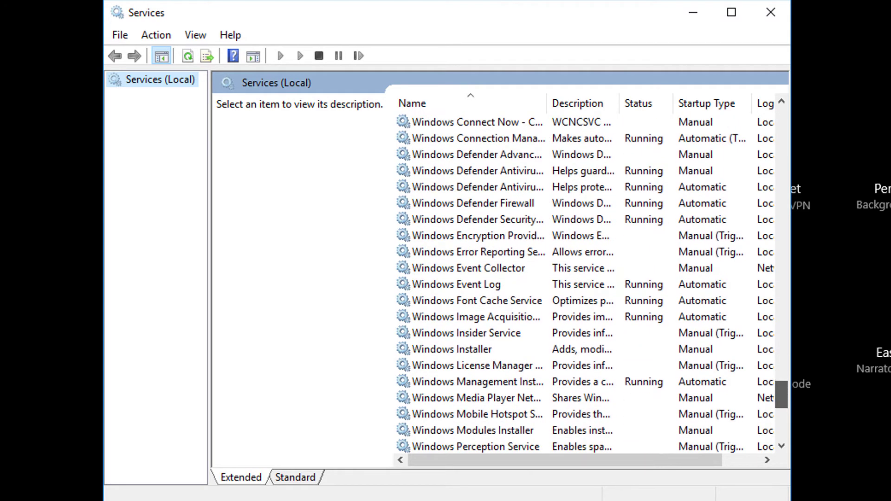
scroll(589, 284, down, 4)
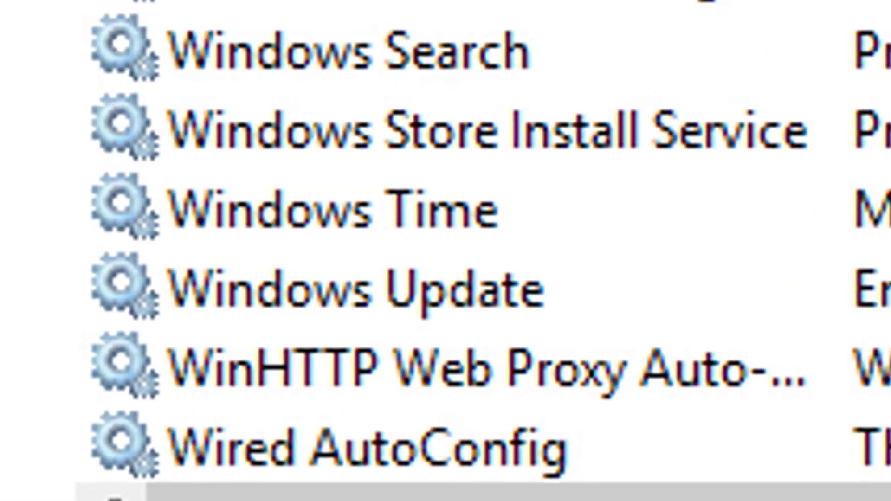
click(450, 414)
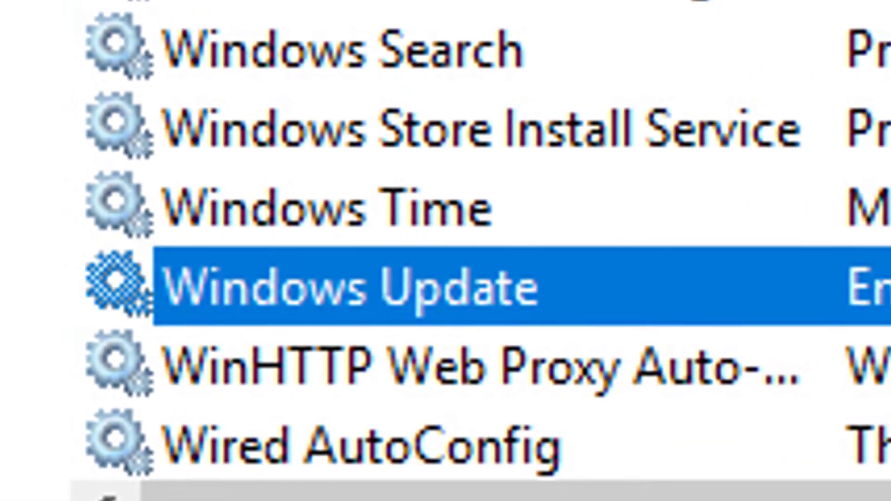
right_click(337, 281)
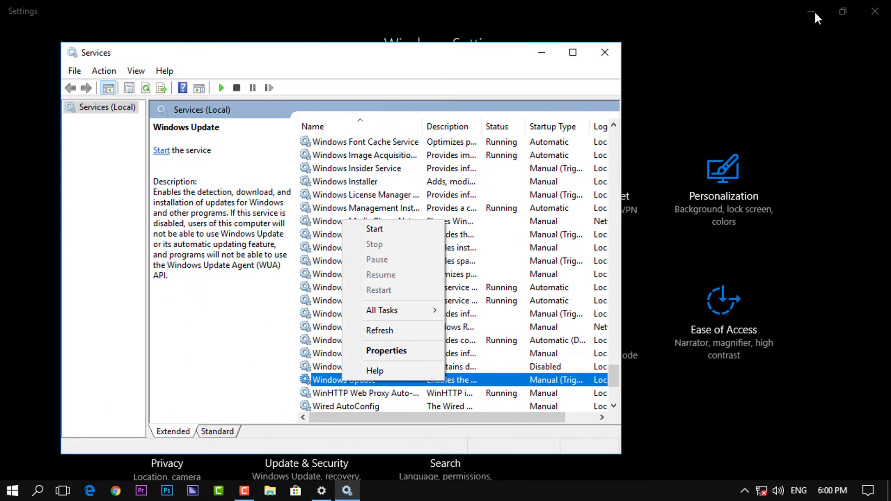
key(r)
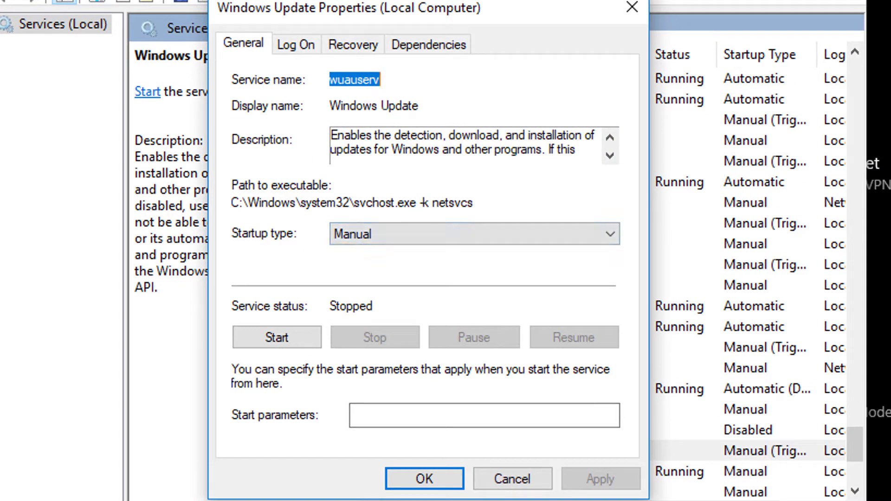
- Set the Windows Update service's startup type to Disabled, then apply the change and close its properties
click(475, 234)
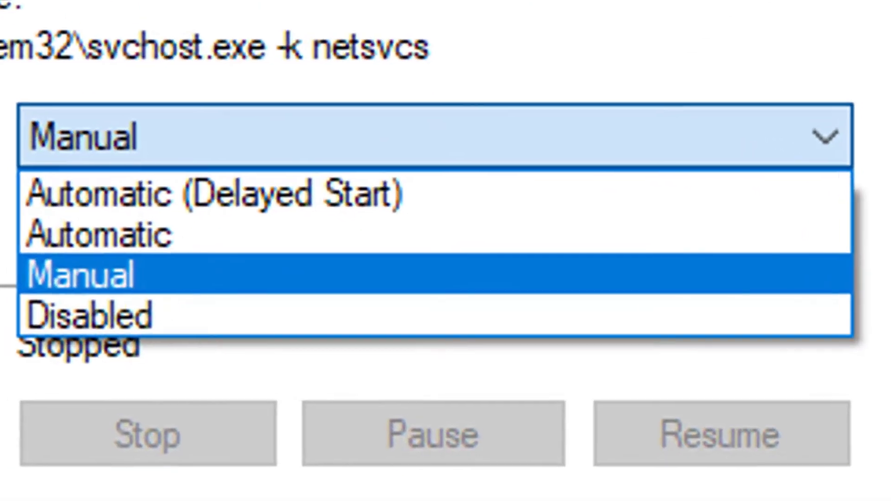
key(Up)
key(Down)
key(Down)
key(Return)
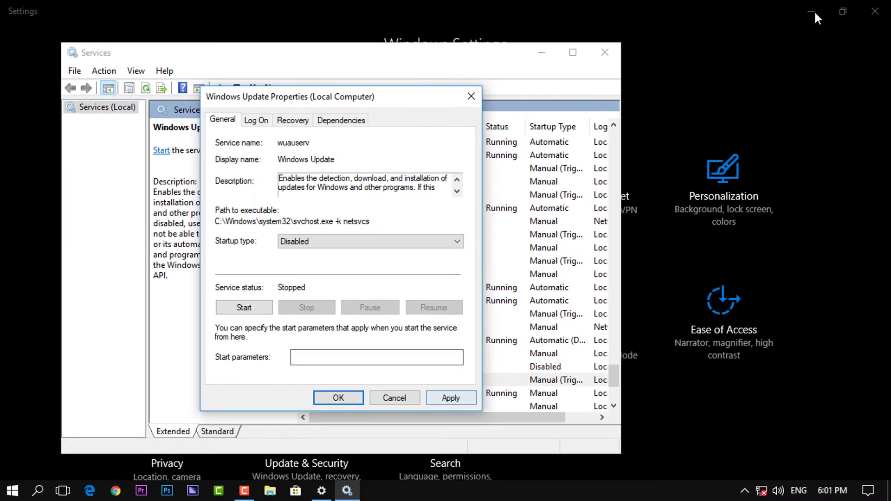
key(alt+a)
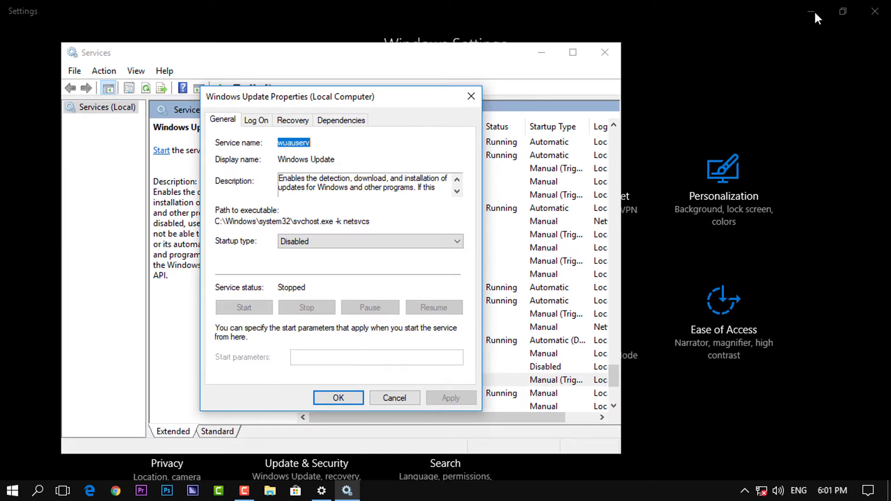
key(Return)
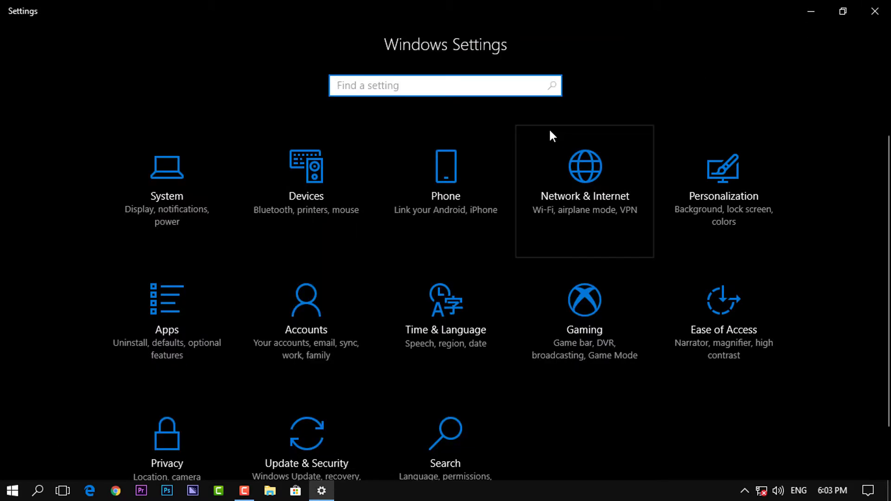
- Minimize and reopen Windows Settings, then view the update status under Update & Security
click(812, 14)
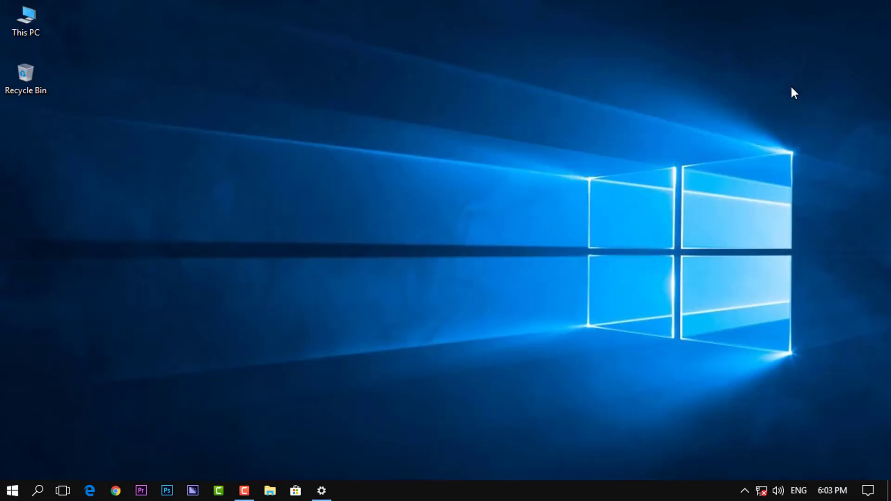
click(870, 492)
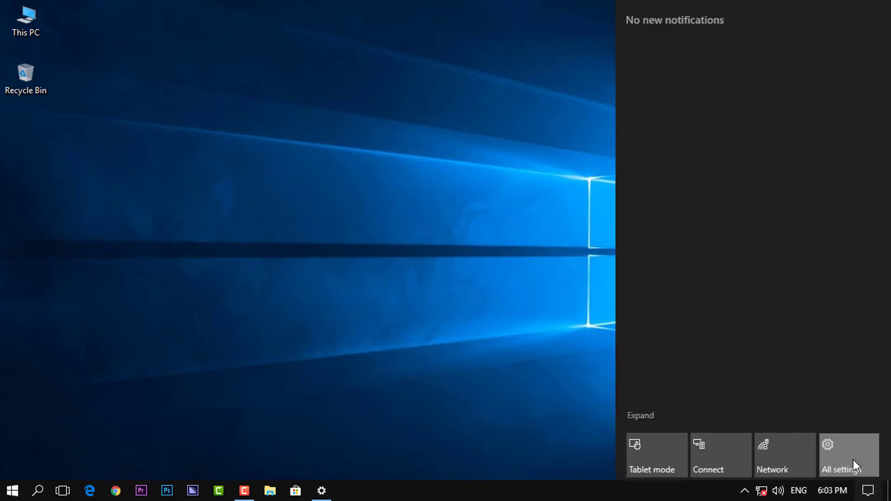
click(853, 461)
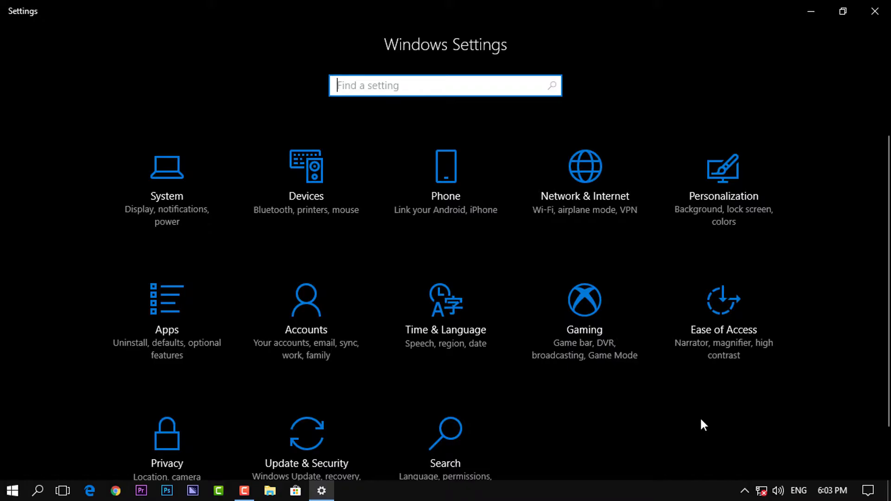
click(326, 440)
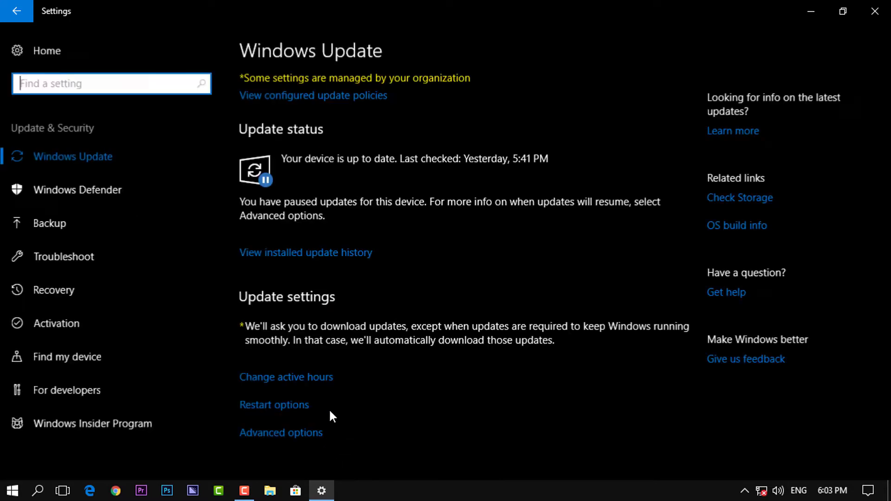
click(263, 179)
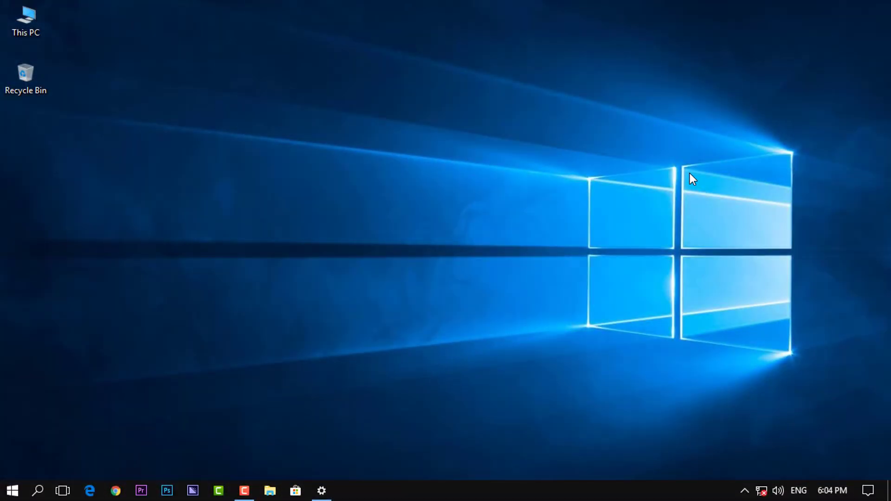
- Reopen Windows Settings from the desktop and review the Windows Update page again
click(868, 491)
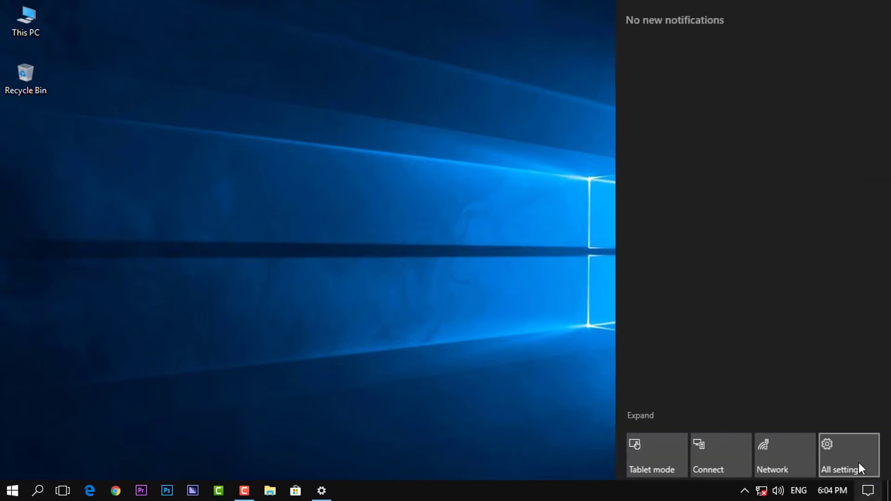
click(845, 458)
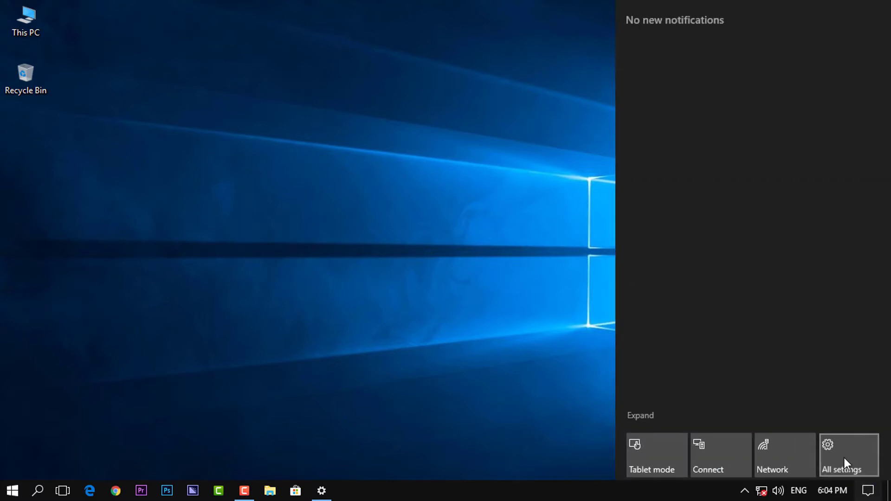
click(16, 11)
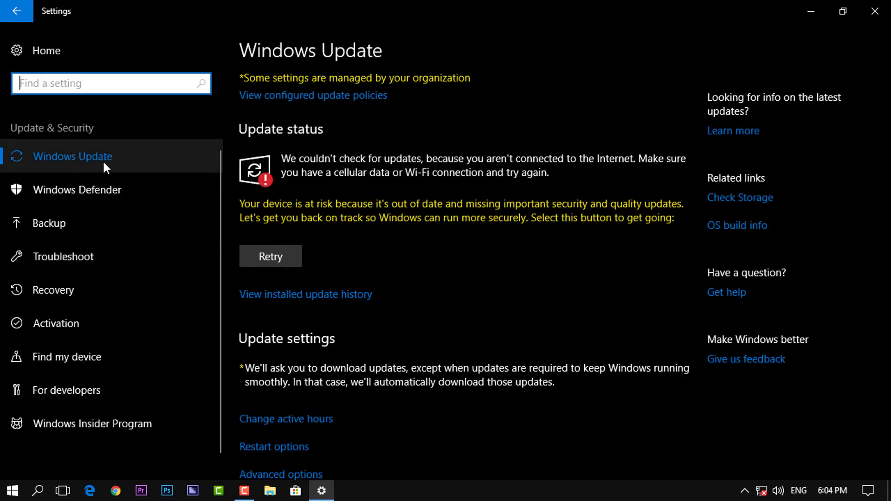
click(89, 160)
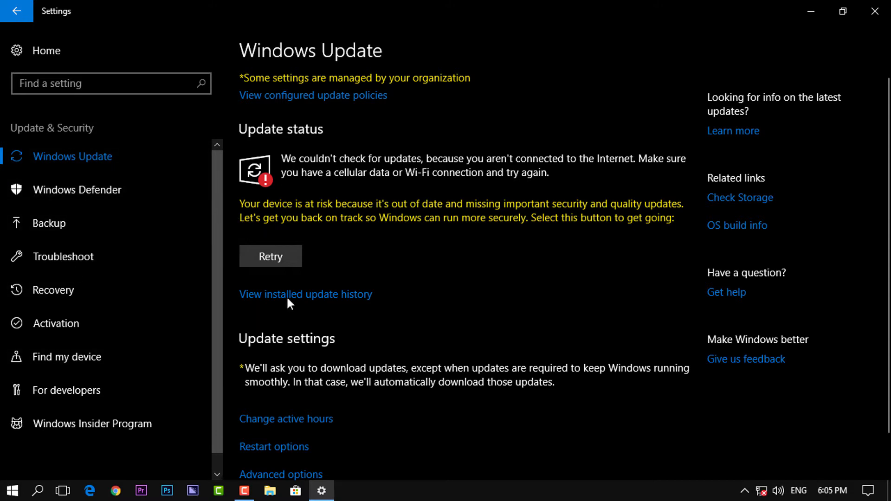
- Open the advanced Windows Update options and examine the update deferral and Pause Updates settings
scroll(339, 388, down, 2)
click(297, 435)
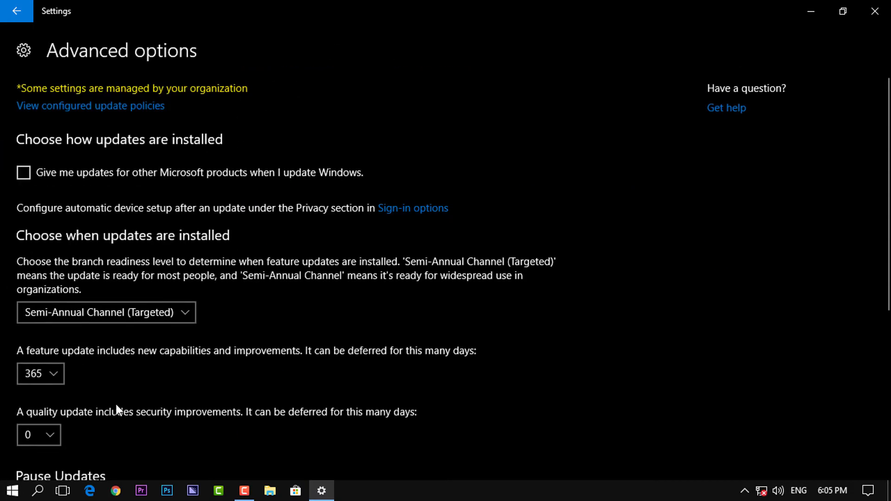
scroll(116, 404, down, 4)
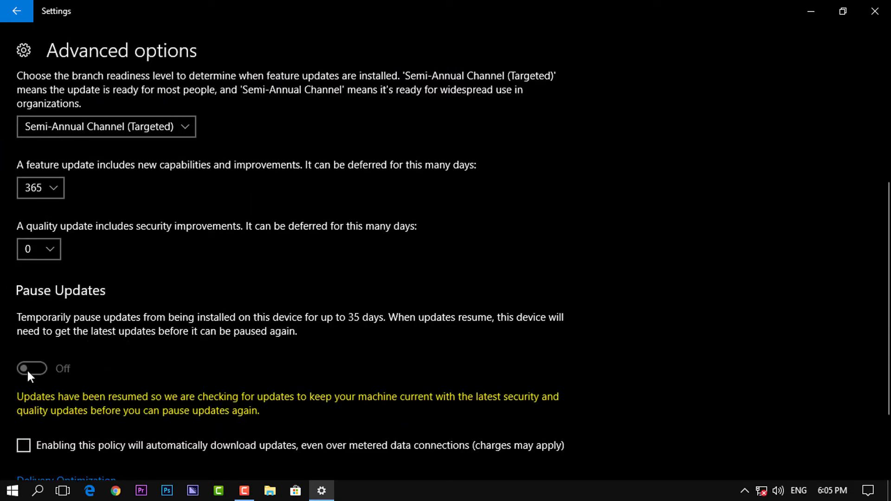
scroll(30, 369, down, 2)
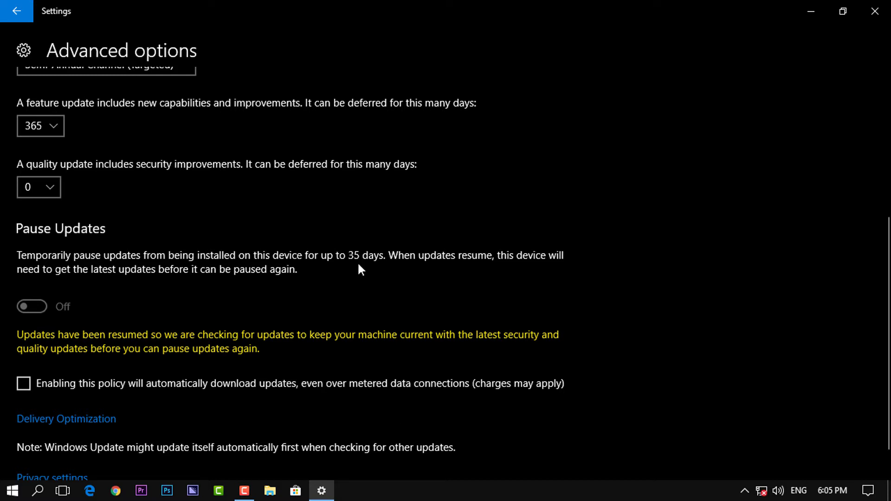
- Return to the Windows Update page and retry the check for updates
click(15, 12)
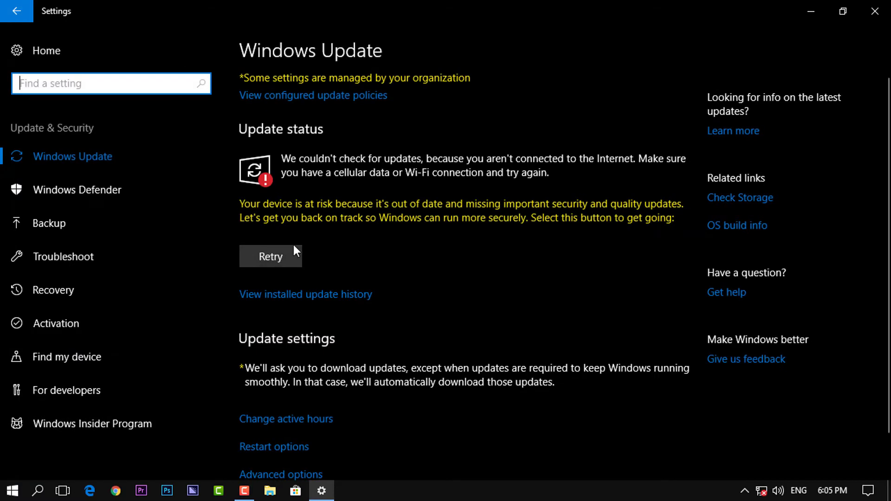
click(278, 257)
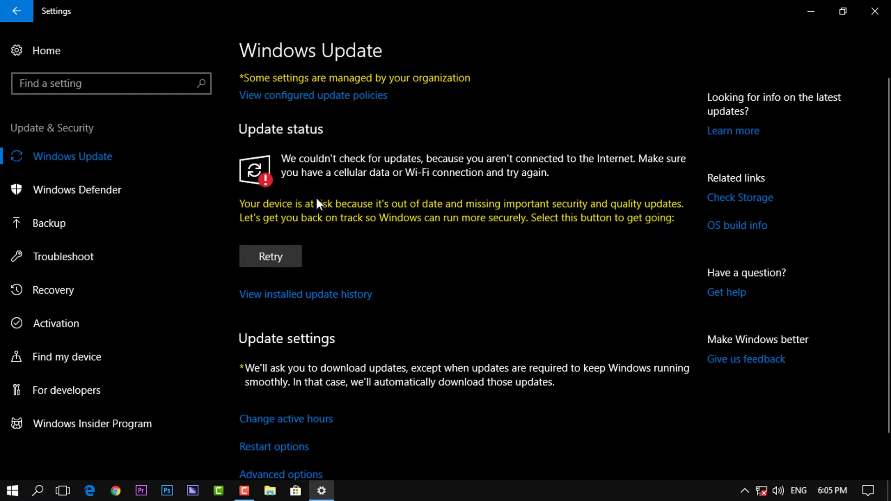
click(283, 256)
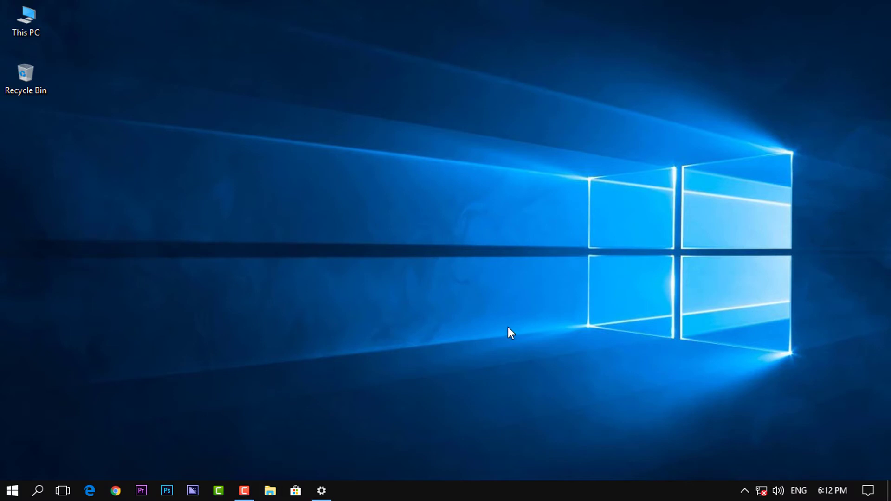
- Open the Local Group Policy Editor by running gpedit.msc
key(super+r)
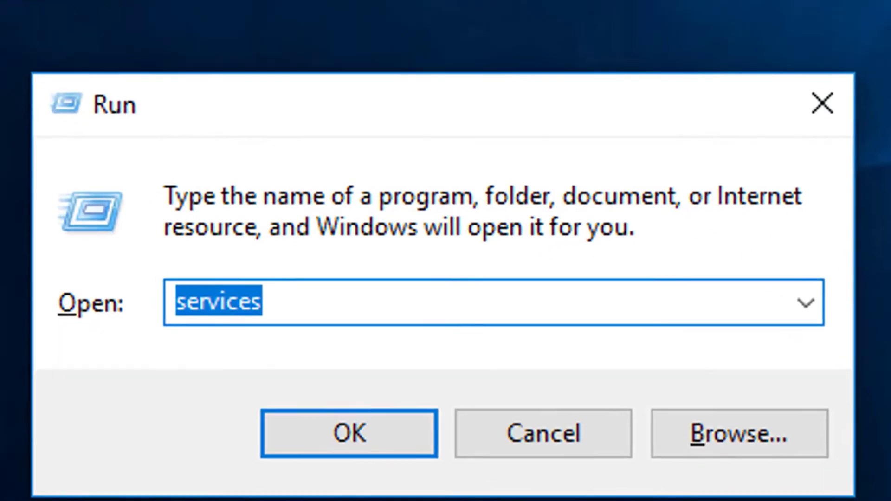
click(165, 378)
double_click(325, 305)
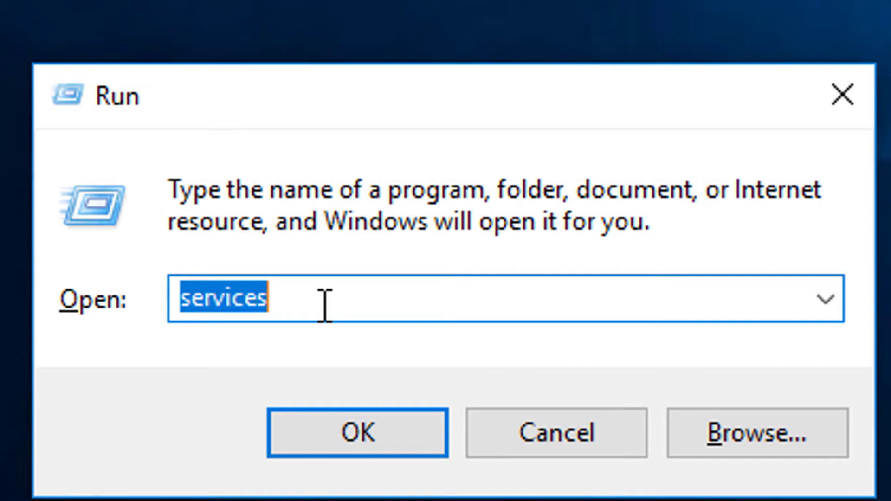
key(BackSpace)
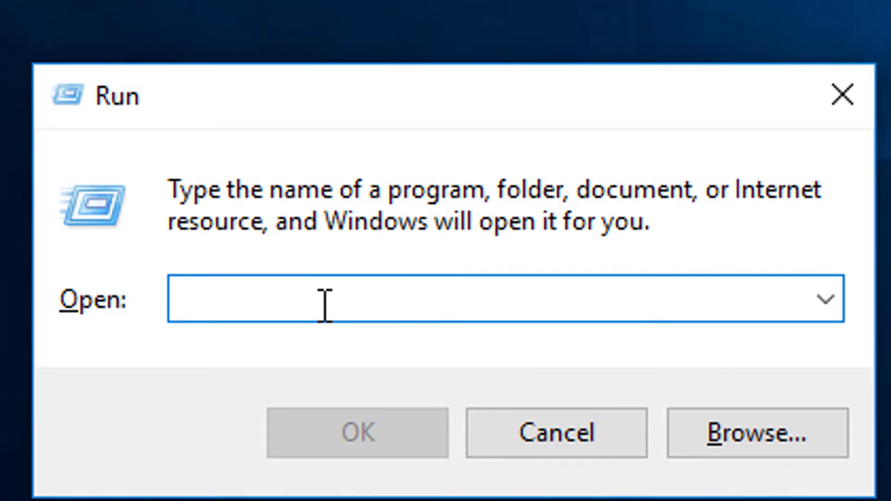
text(gp)
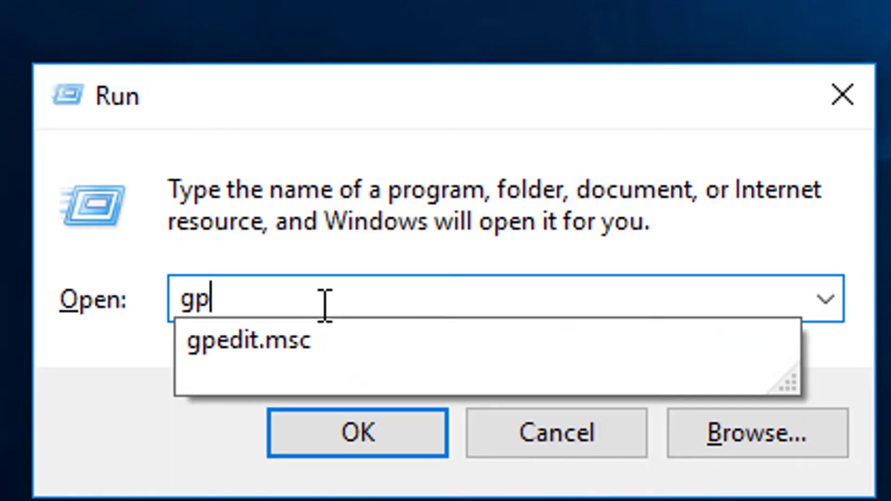
click(353, 349)
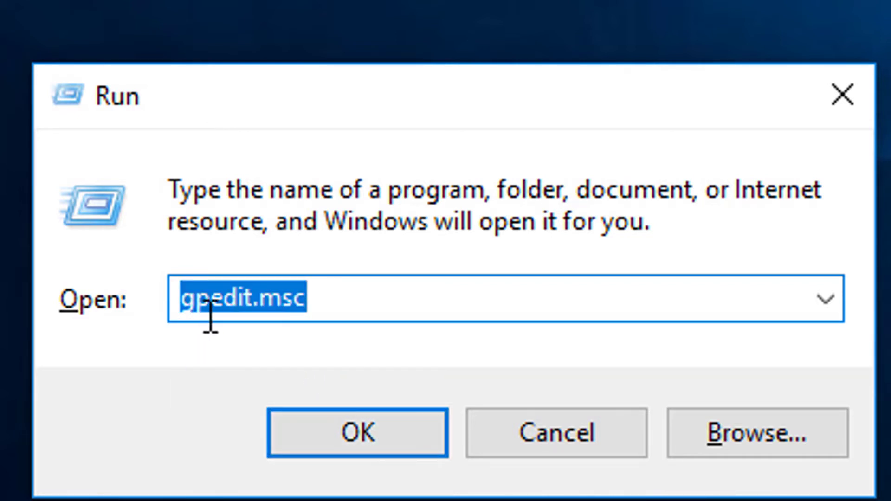
click(378, 453)
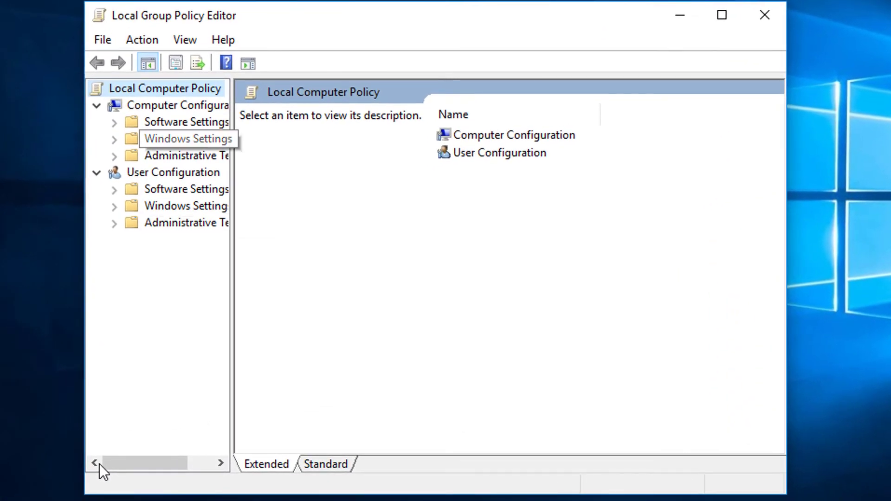
- Expand Administrative Templates under Computer Configuration and open its Windows Components folder
key(Down)
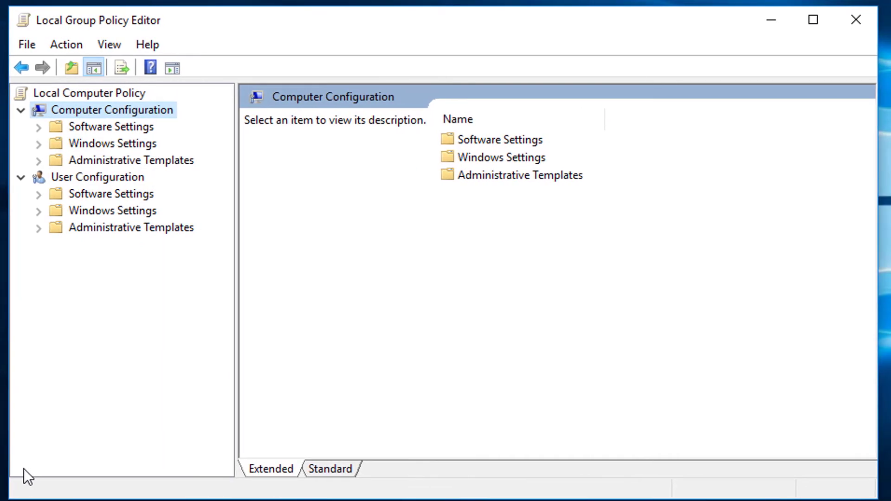
key(Left)
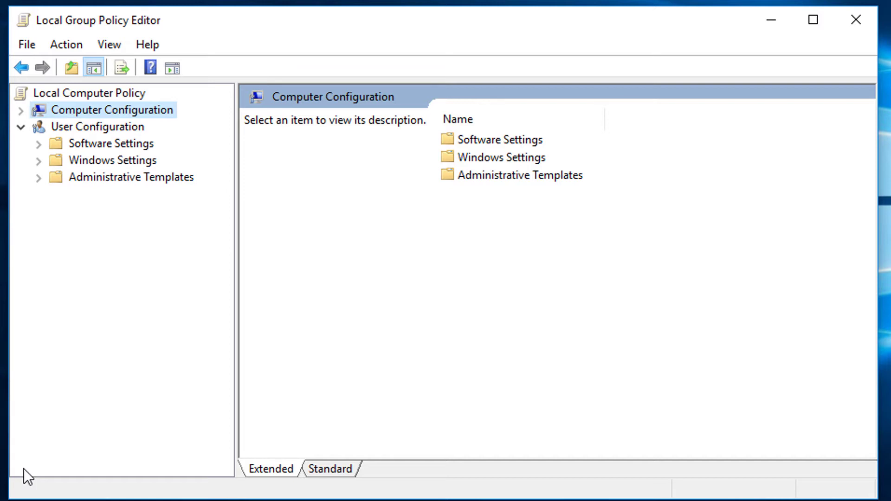
key(Right)
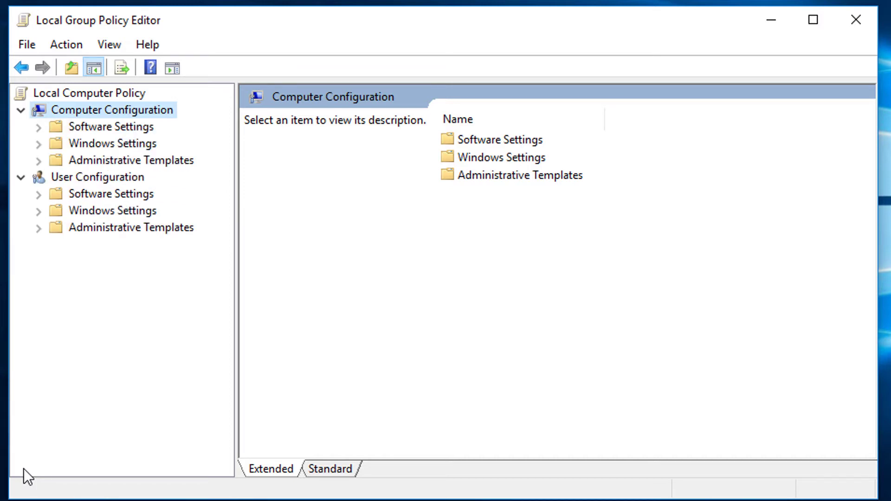
key(Down)
key(Down)
key(Down)
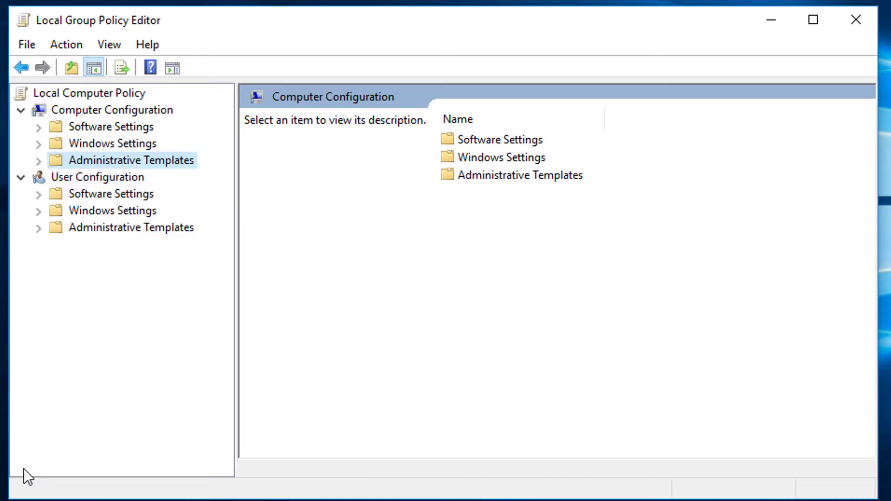
key(Right)
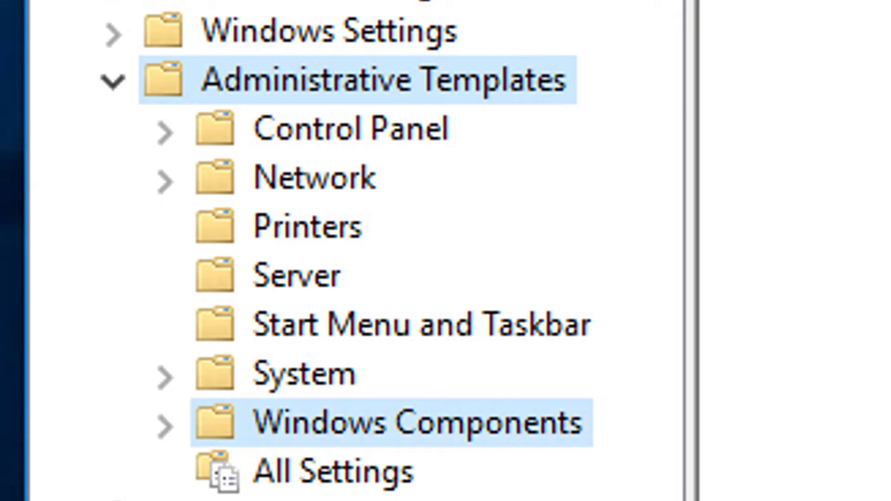
click(418, 423)
key(Right)
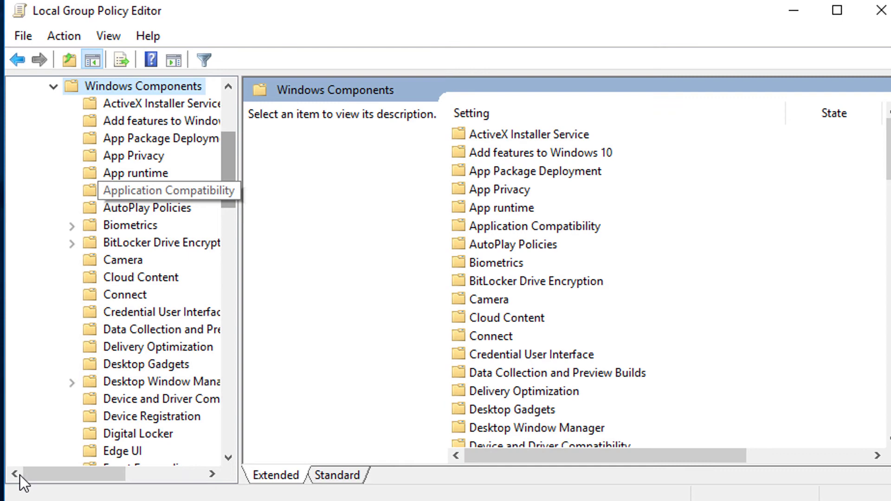
- Open and expand the Windows Update folder within Windows Components
scroll(19, 475, down, 12)
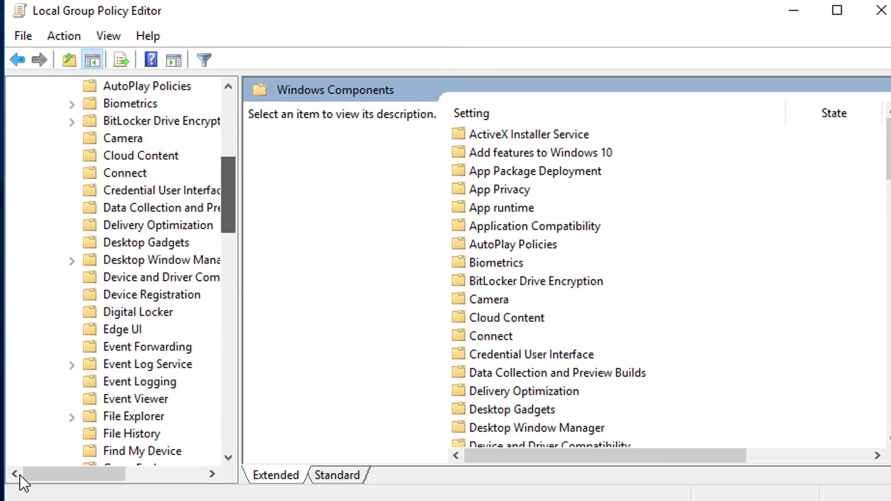
scroll(20, 475, down, 8)
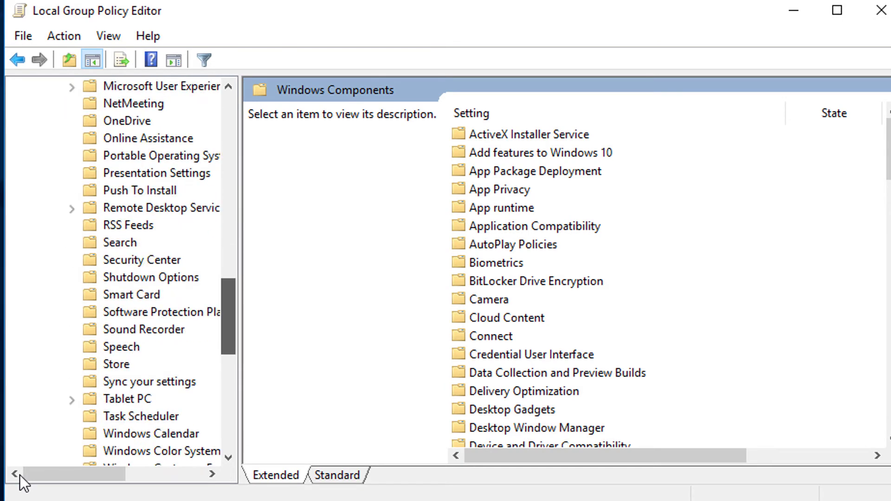
scroll(19, 475, down, 2)
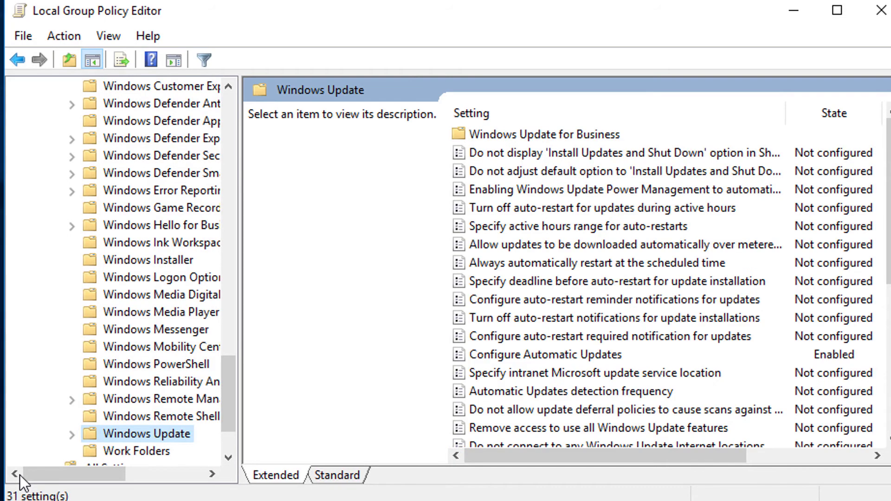
key(Right)
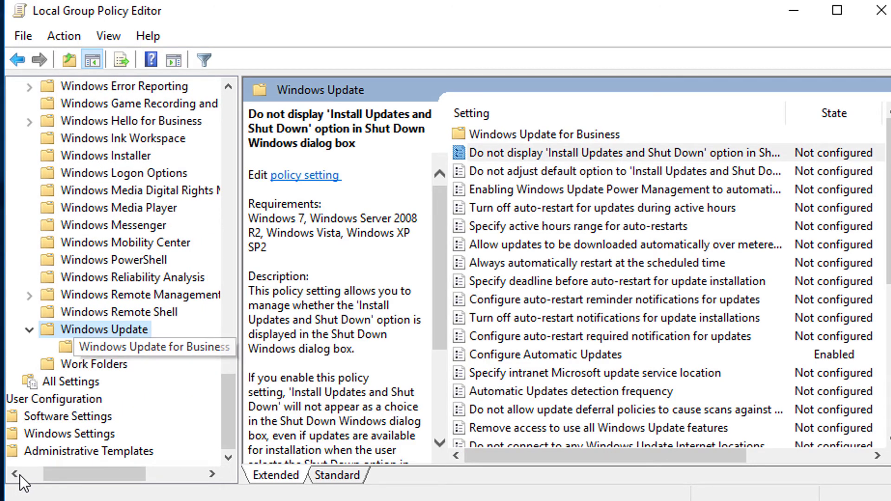
- Open the Configure Automatic Updates policy for editing and show the choices for automatic updating
click(546, 355)
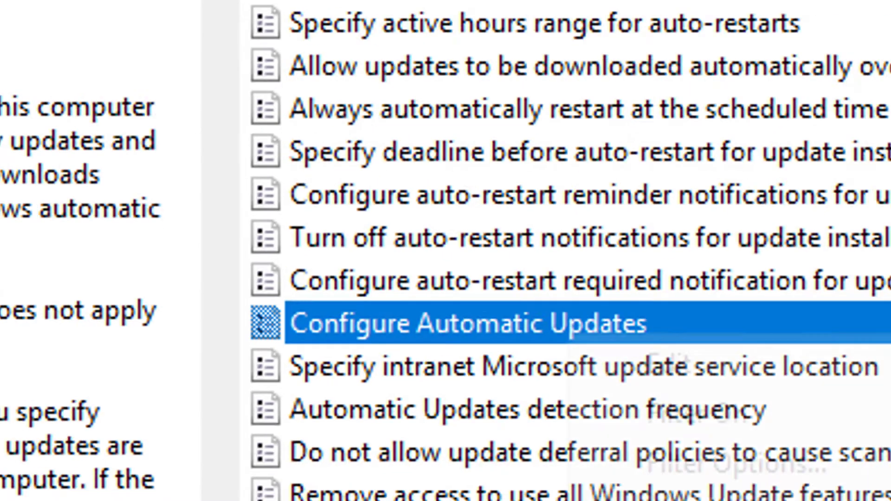
key(shift+F10)
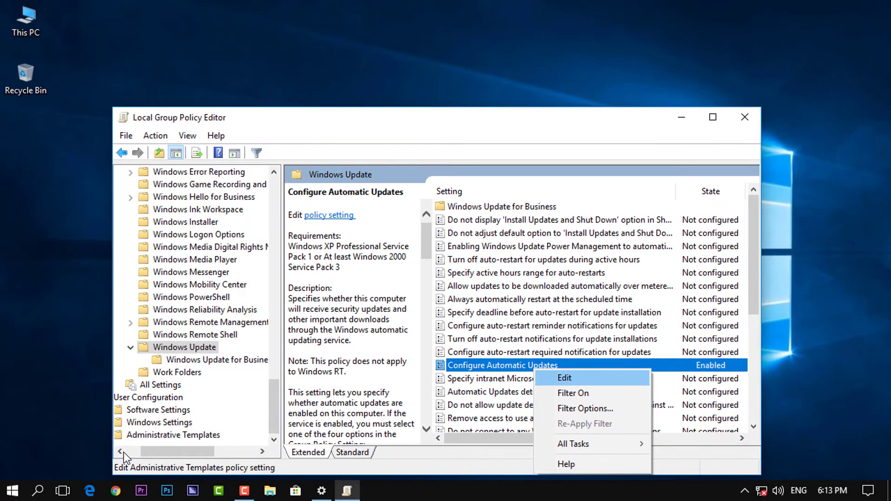
key(Return)
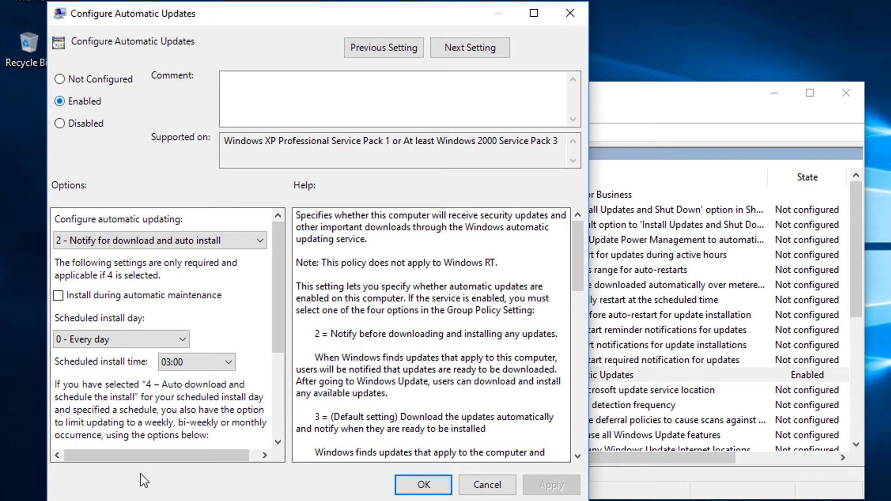
key(Tab)
key(alt+Down)
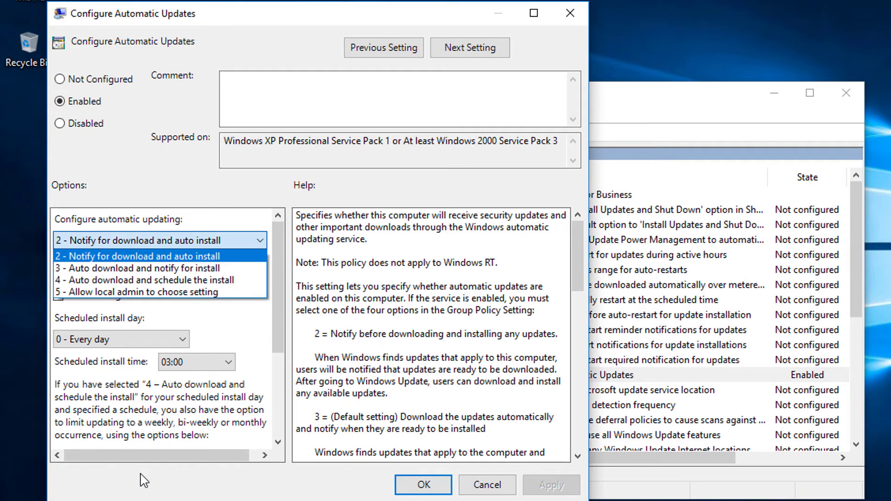
- Try the automatic updating option "3 - Auto download and notify for install"
key(Down)
key(Up)
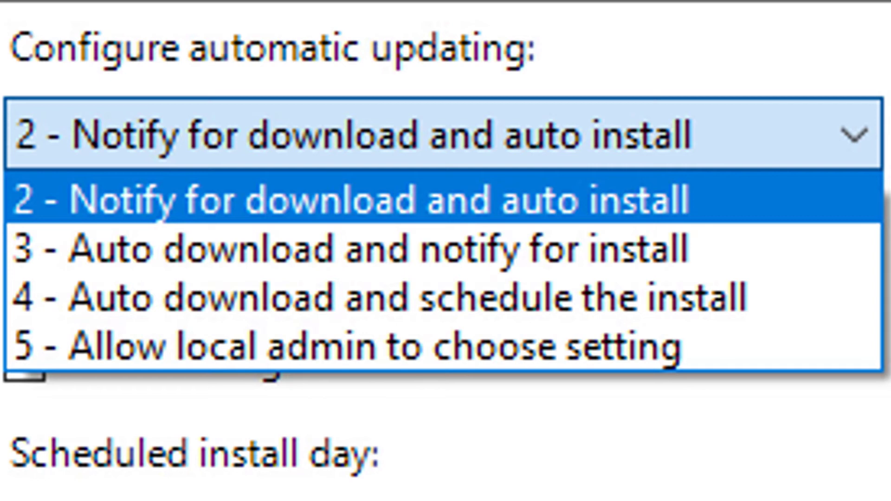
key(Down)
key(Down)
key(Up)
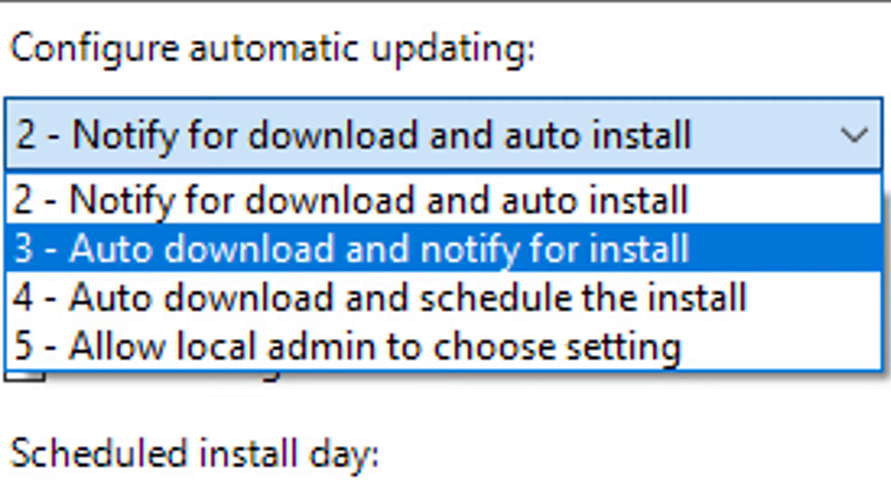
key(Return)
key(alt+Down)
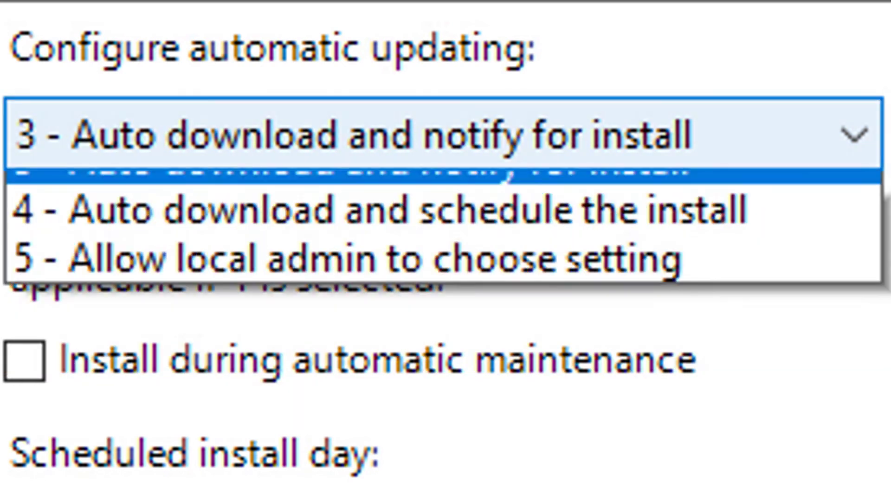
- Set automatic updating in the policy to "2 - Notify for download and auto install"
key(Up)
key(Return)
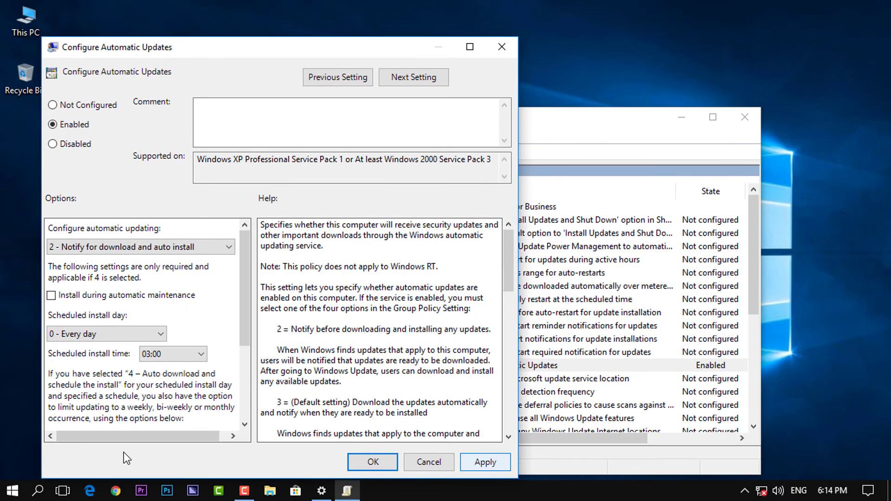
key(Tab)
key(Tab)
key(Tab)
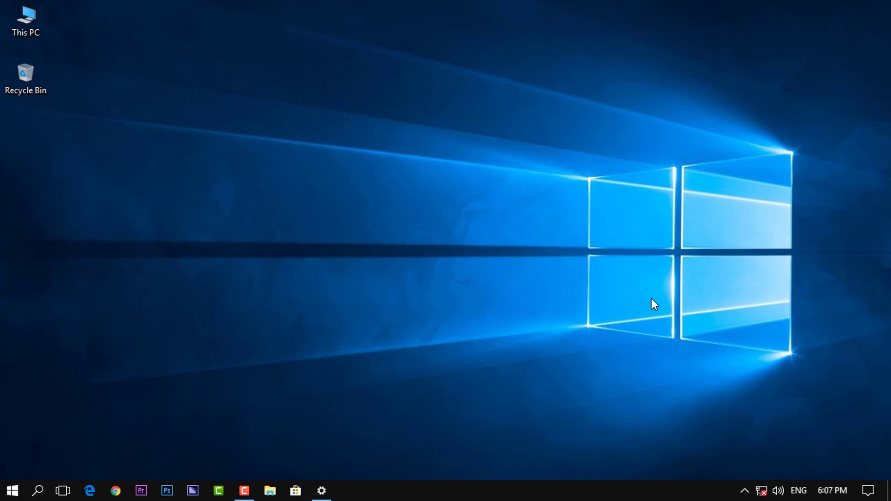
- Switch to Windows Settings, minimize and reopen it, and view the Windows Update page
click(321, 491)
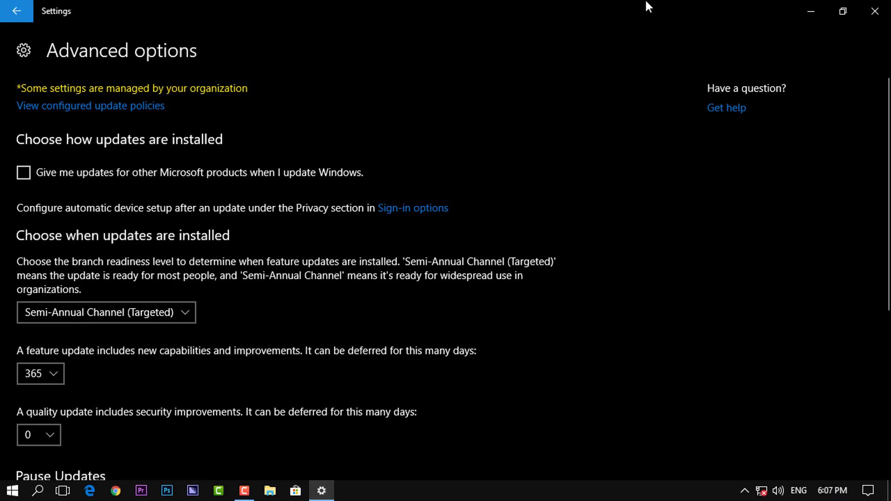
click(811, 12)
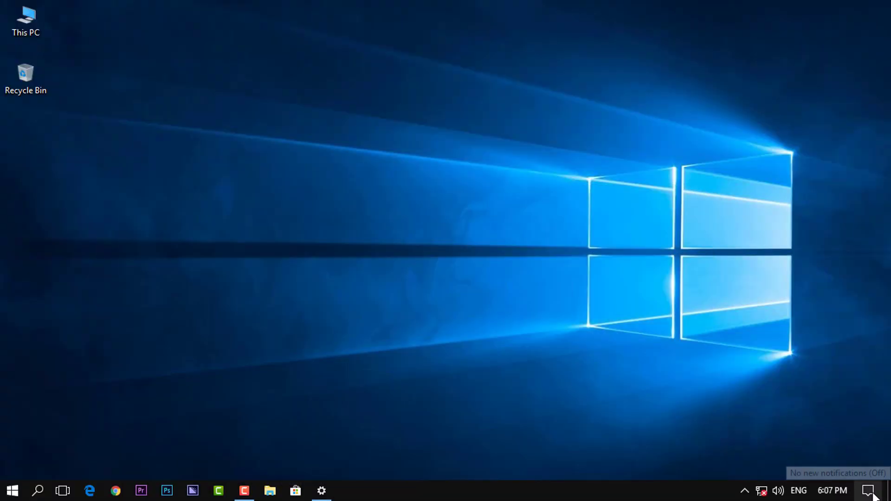
click(869, 492)
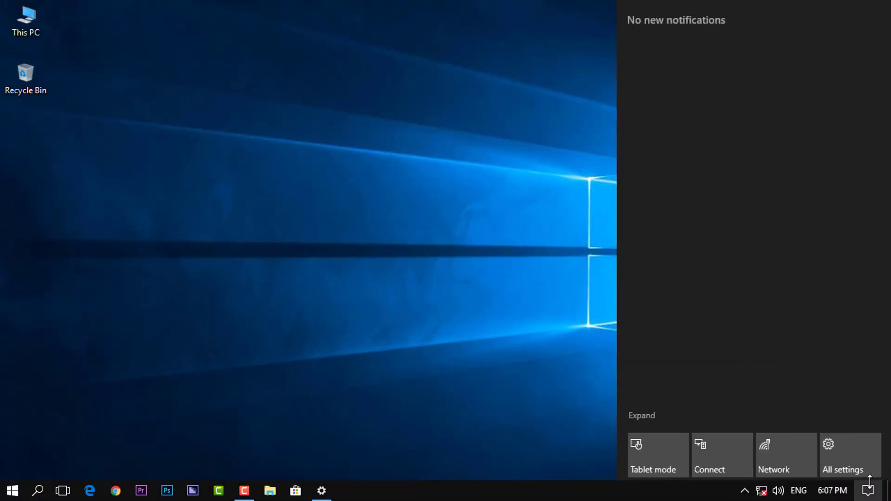
click(848, 461)
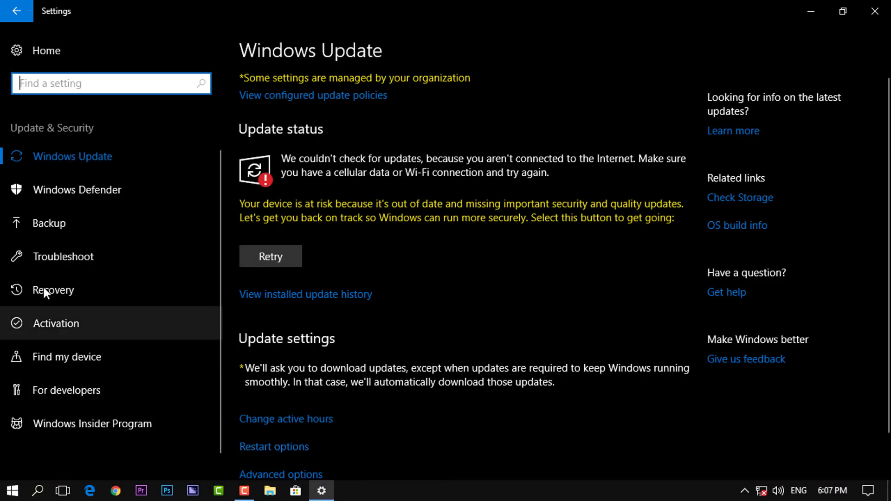
click(77, 162)
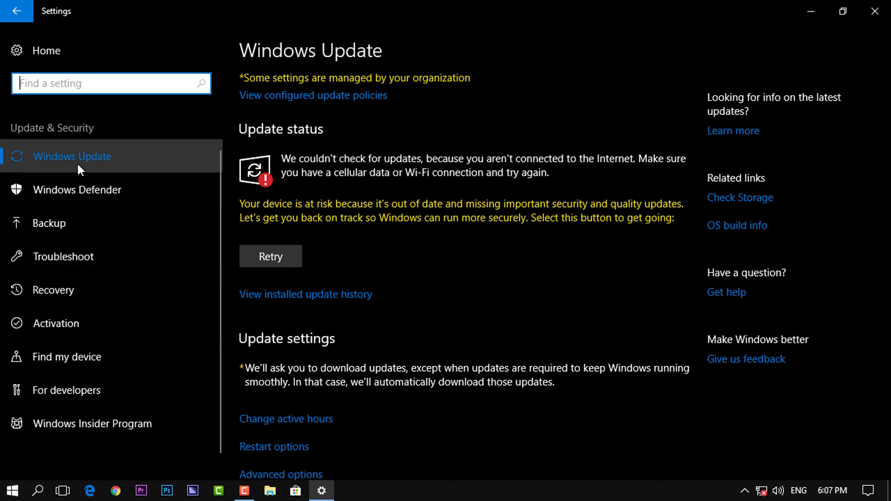
- Open the Delivery Optimization page from the advanced Windows Update options
scroll(402, 388, down, 1)
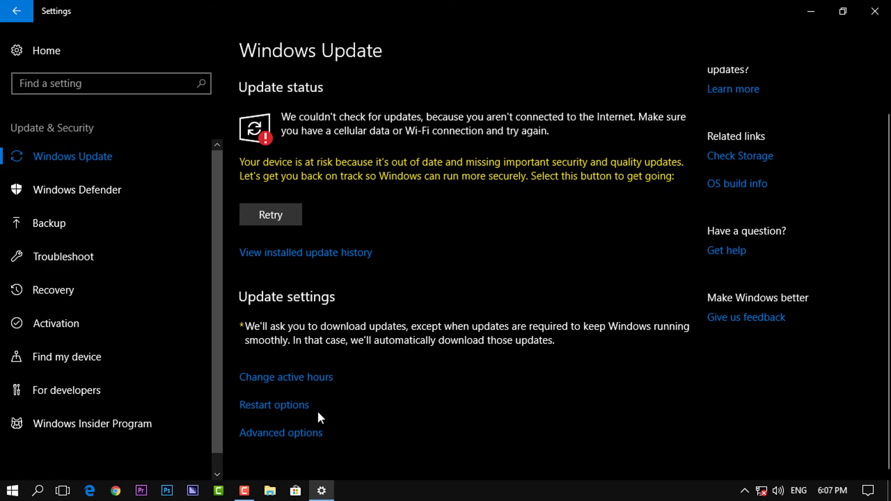
click(297, 433)
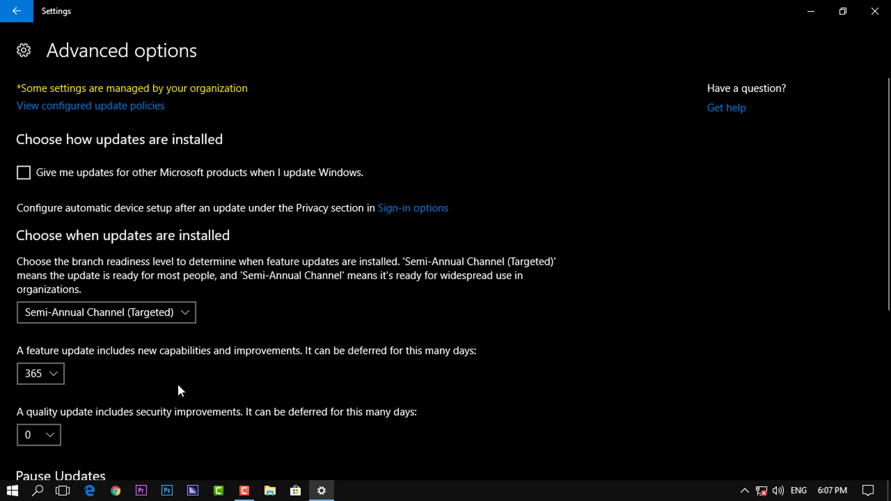
scroll(178, 383, down, 5)
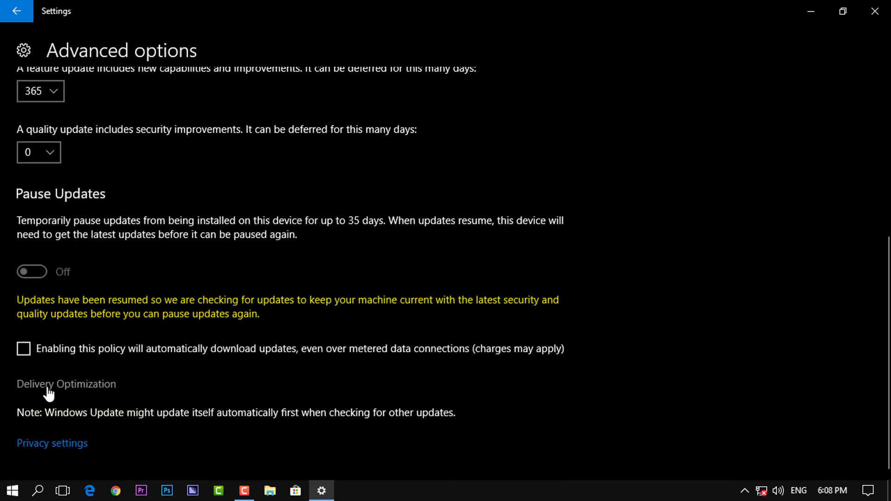
click(75, 385)
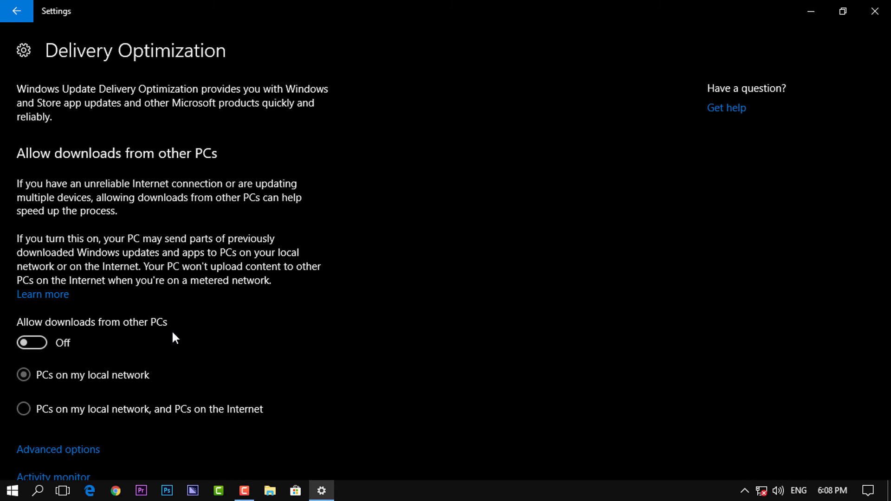
- Switch Allow downloads from other PCs on and back off, and minimize Settings
click(35, 346)
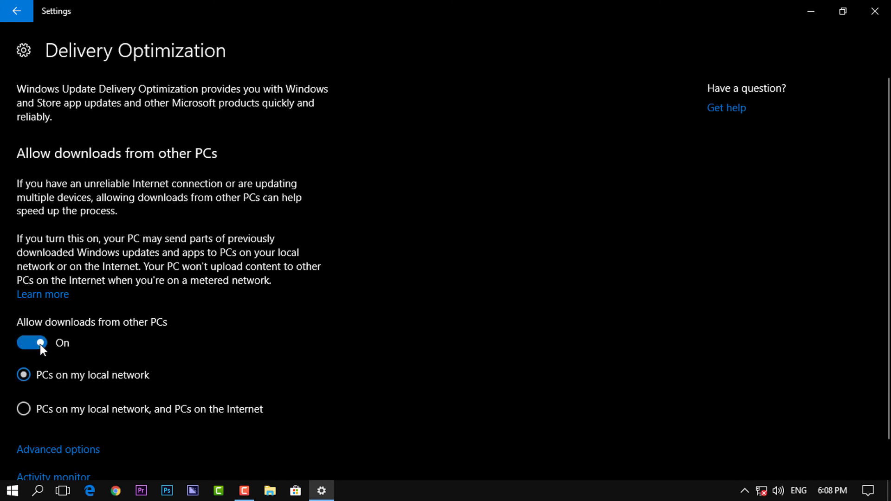
click(40, 344)
scroll(62, 349, down, 1)
click(812, 12)
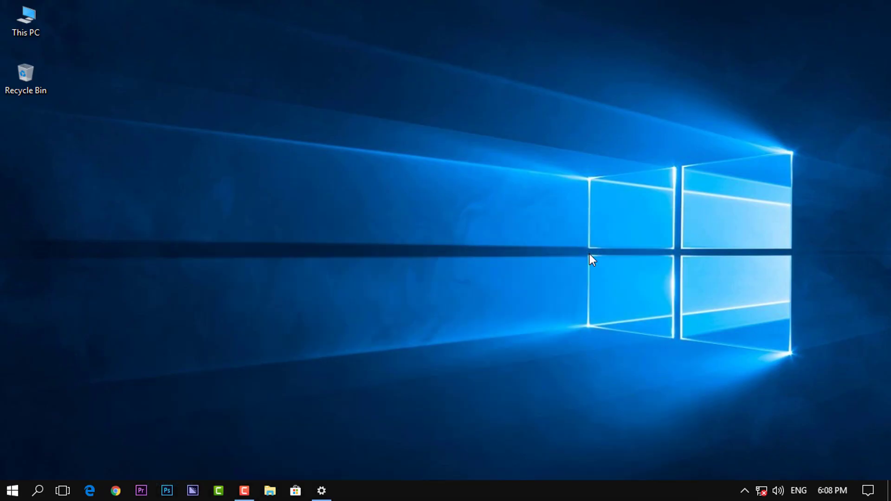